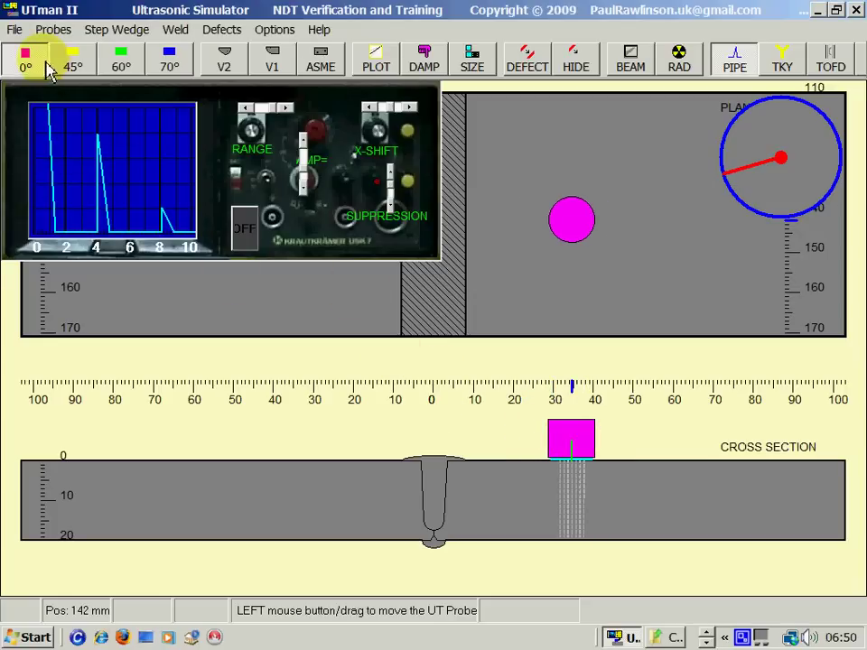
# Compare the 45°, 60° and 70° probe beams on the weld plate, finishing on the 60° probe
pyautogui.click(71, 63)
pyautogui.click(119, 60)
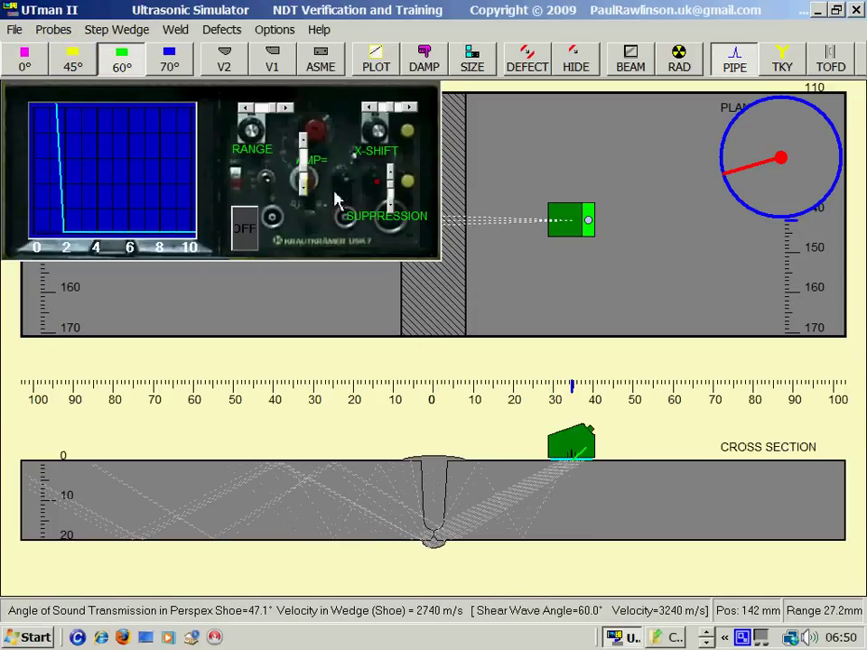
pyautogui.moveTo(575, 459)
pyautogui.mouseDown()
pyautogui.moveTo(639, 441)
pyautogui.moveTo(554, 444)
pyautogui.moveTo(605, 446)
pyautogui.moveTo(569, 444)
pyautogui.mouseUp()
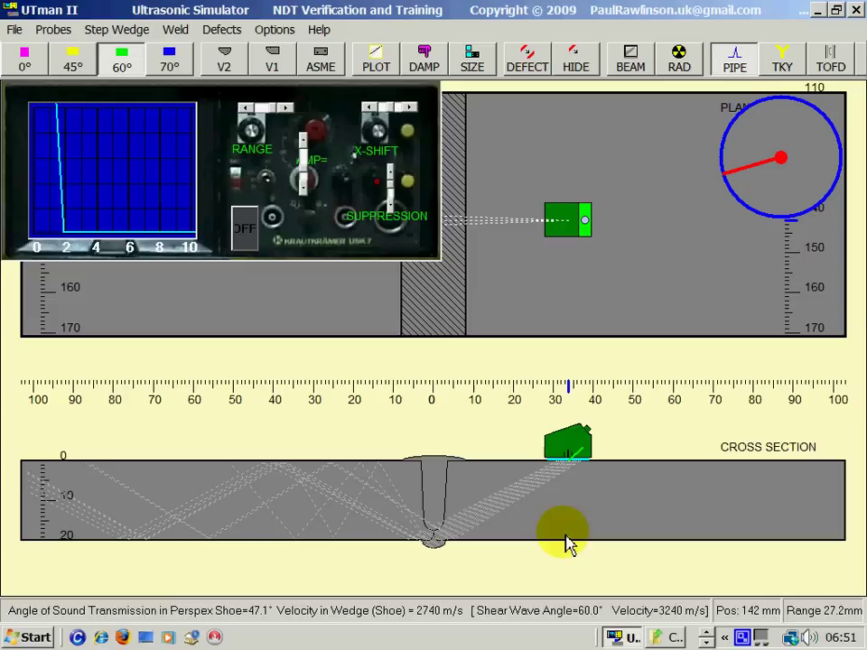
pyautogui.click(172, 70)
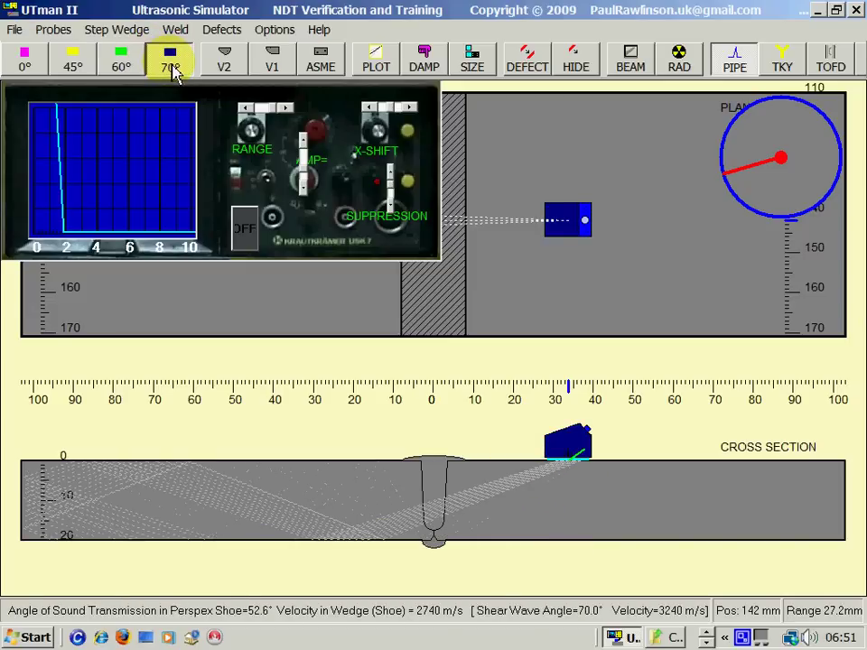
pyautogui.click(72, 59)
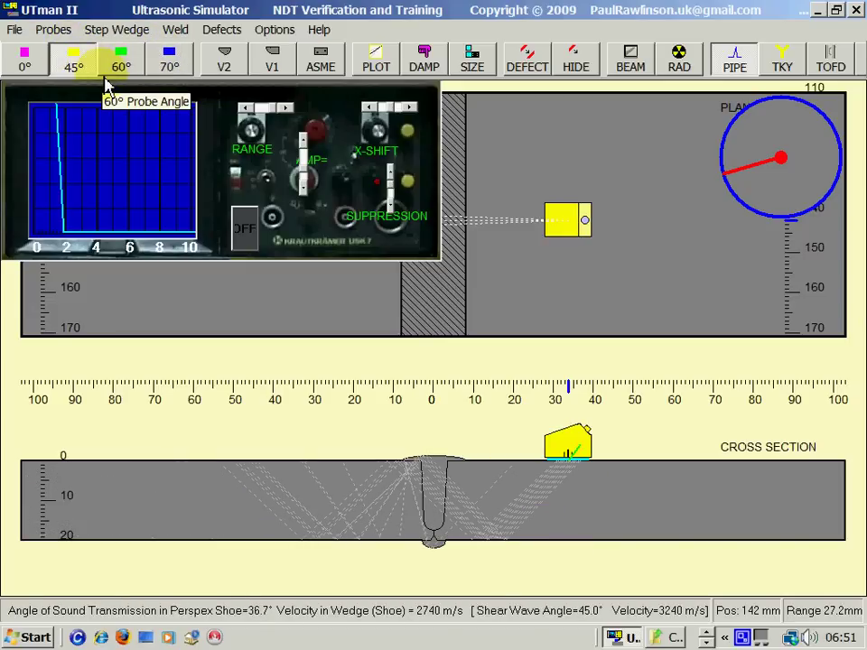
pyautogui.click(134, 69)
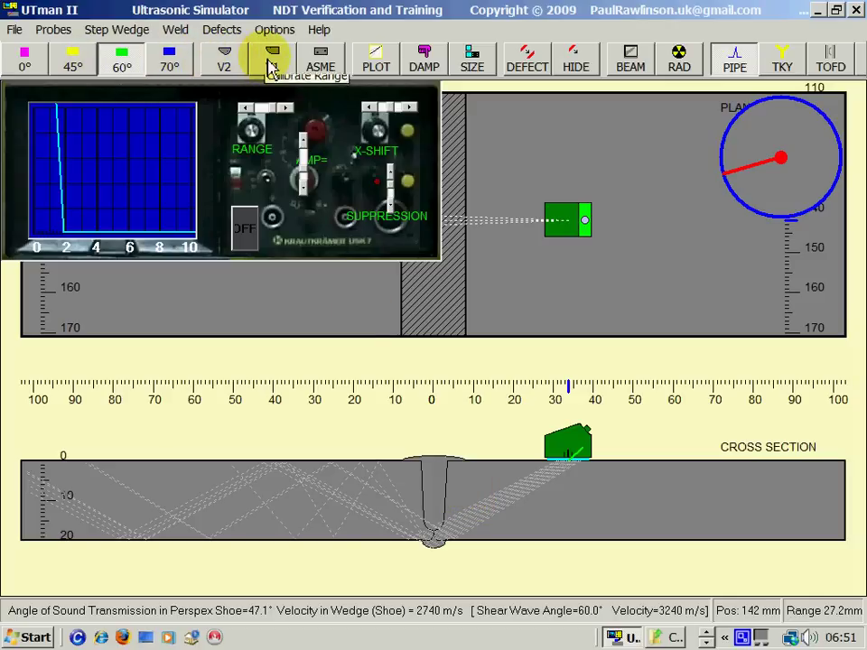
# Load the V1 calibration block and adjust the scope range to about 214 mm
pyautogui.click(270, 65)
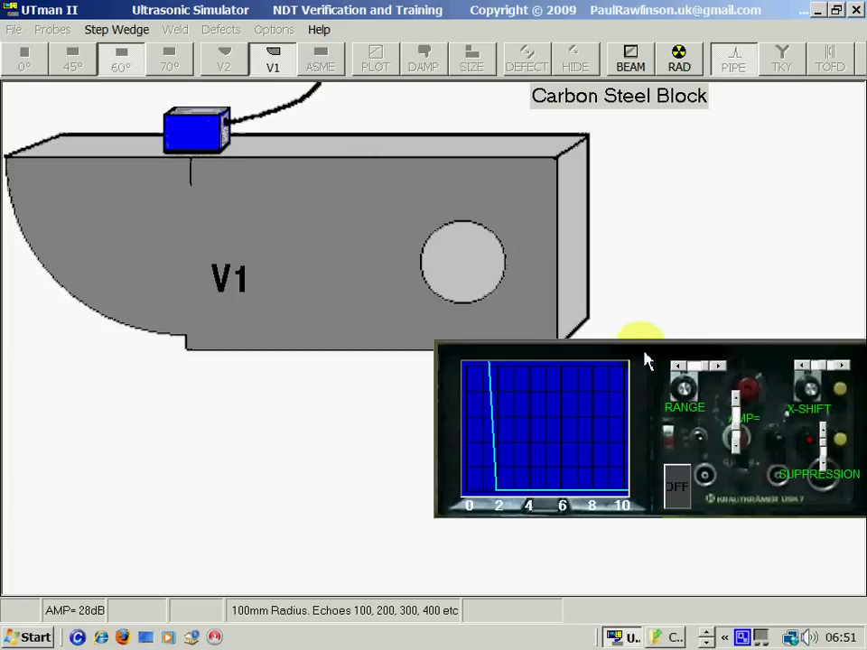
pyautogui.click(693, 370)
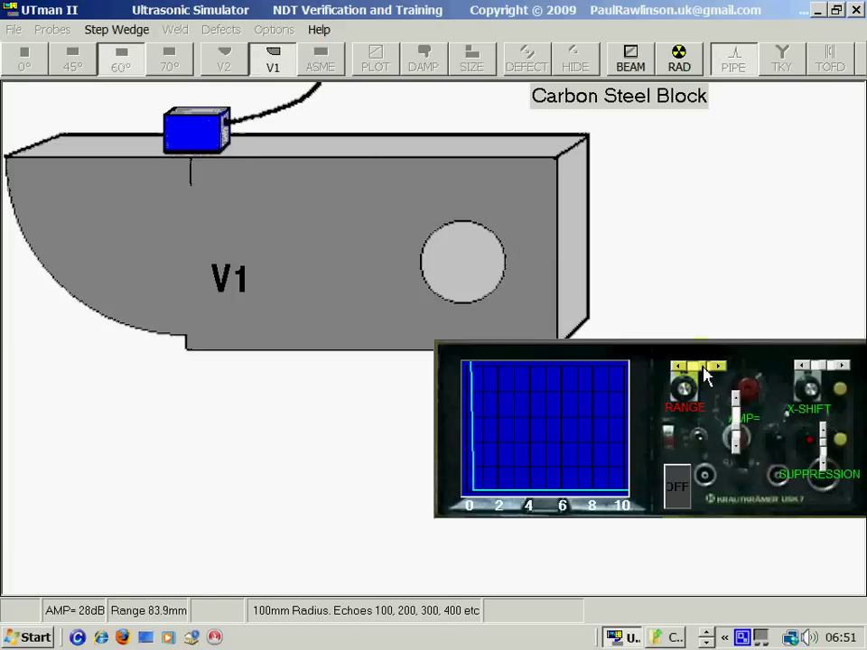
pyautogui.click(694, 370)
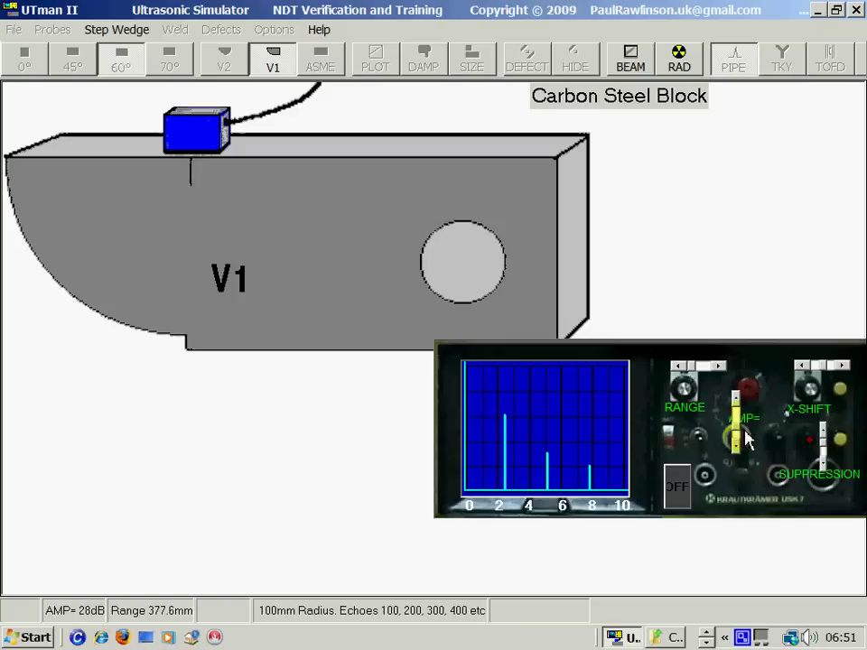
pyautogui.click(710, 367)
pyautogui.moveTo(708, 374); pyautogui.dragTo(710, 378)
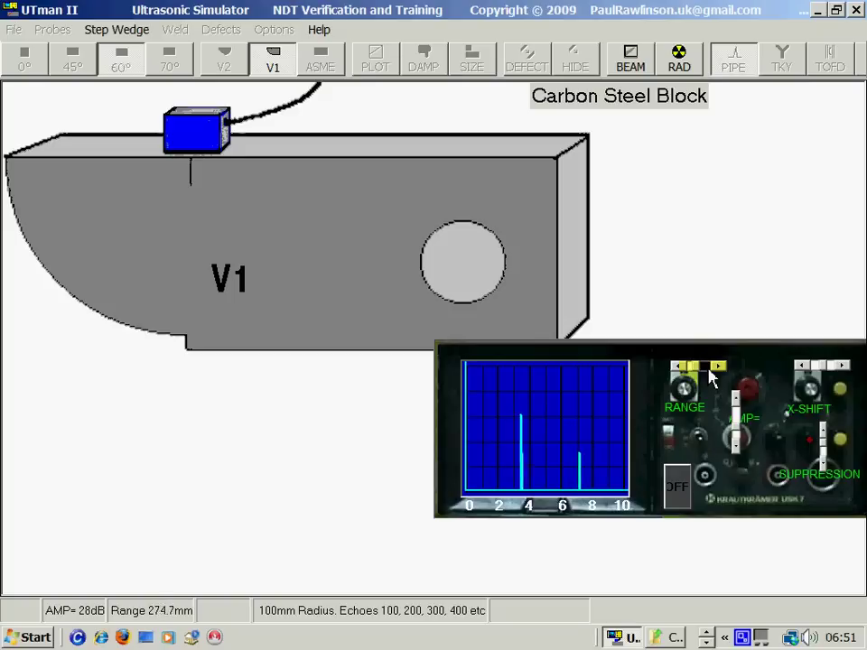
pyautogui.moveTo(710, 377); pyautogui.dragTo(710, 377)
pyautogui.click(711, 377)
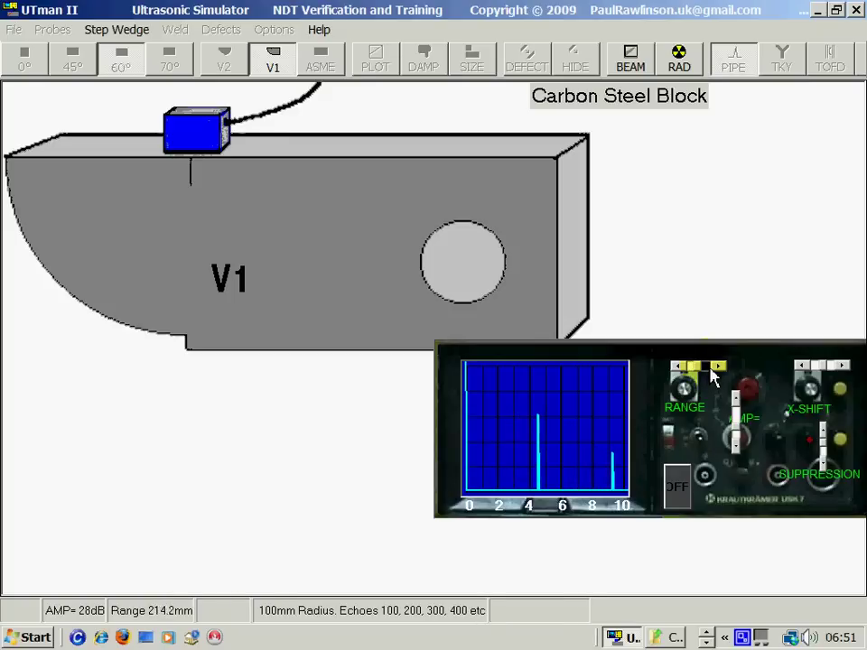
# Step the scope range down from about 214 mm to 200.6 mm
pyautogui.click(710, 377)
pyautogui.click(710, 377)
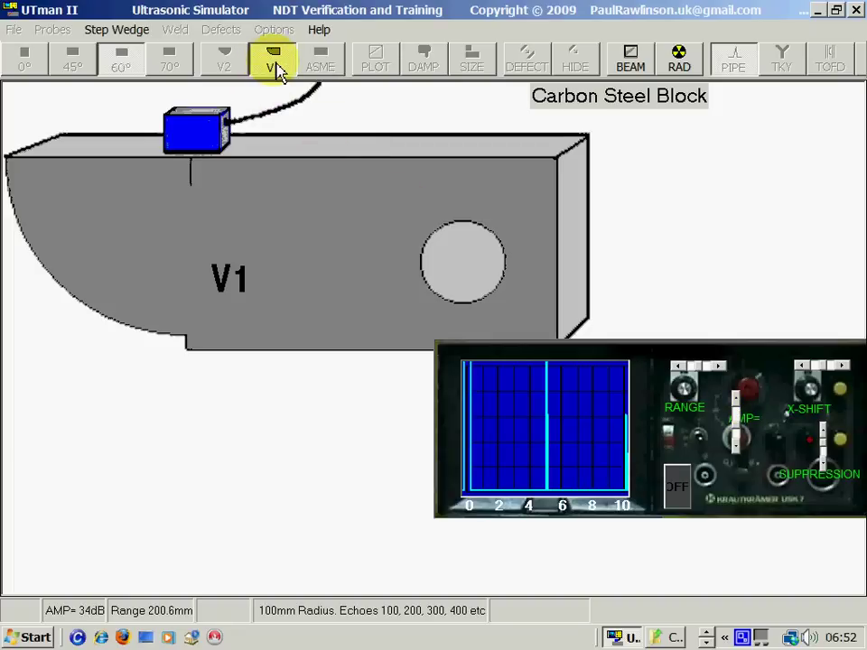
# Return to the weld plate and slide the 60° probe to near the 35 mm mark
pyautogui.click(277, 77)
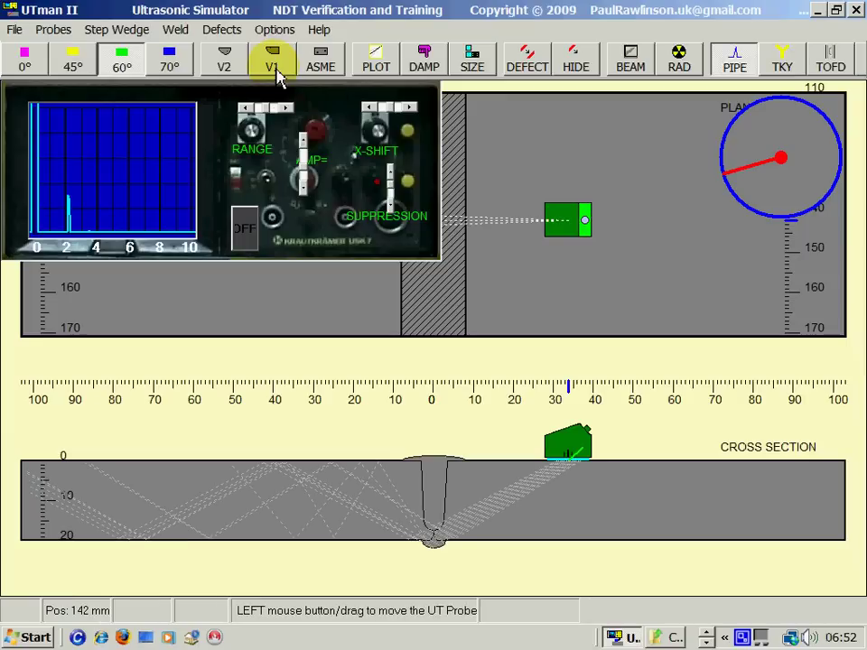
pyautogui.moveTo(566, 449)
pyautogui.mouseDown()
pyautogui.moveTo(601, 449)
pyautogui.moveTo(550, 457)
pyautogui.moveTo(579, 459)
pyautogui.mouseUp()
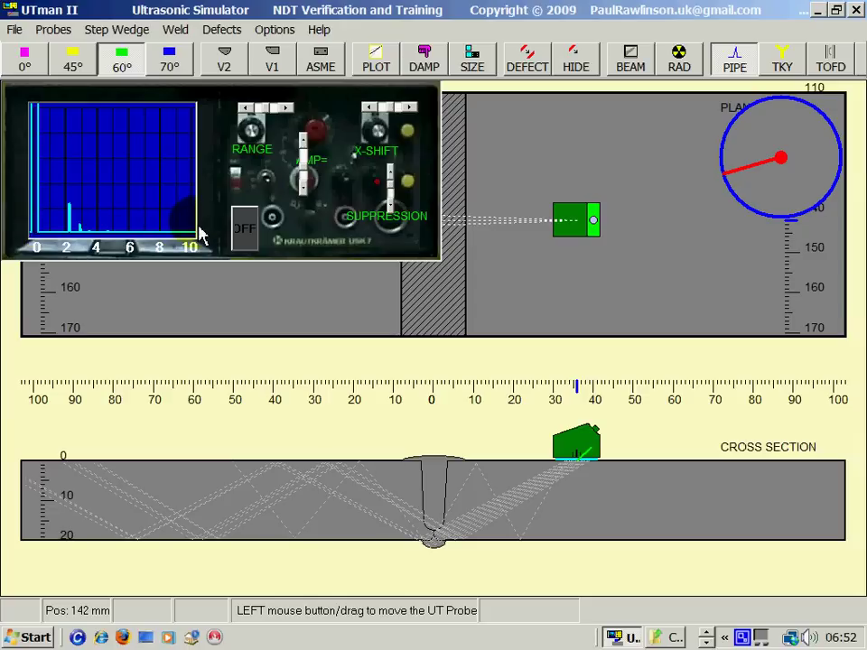
# Load the V2 block and turn the probe between radii, ending aimed at the 25 mm radius
pyautogui.click(230, 69)
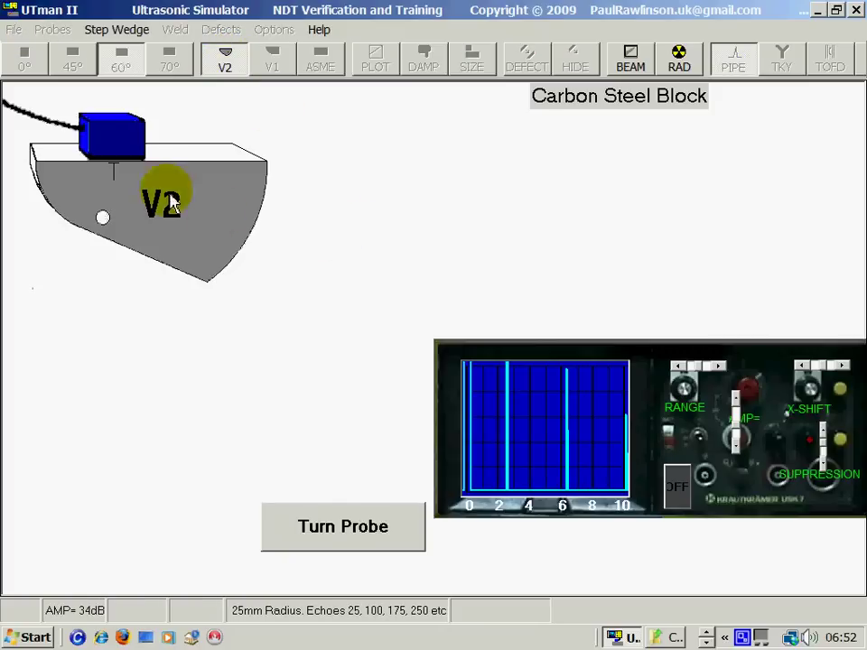
pyautogui.click(358, 525)
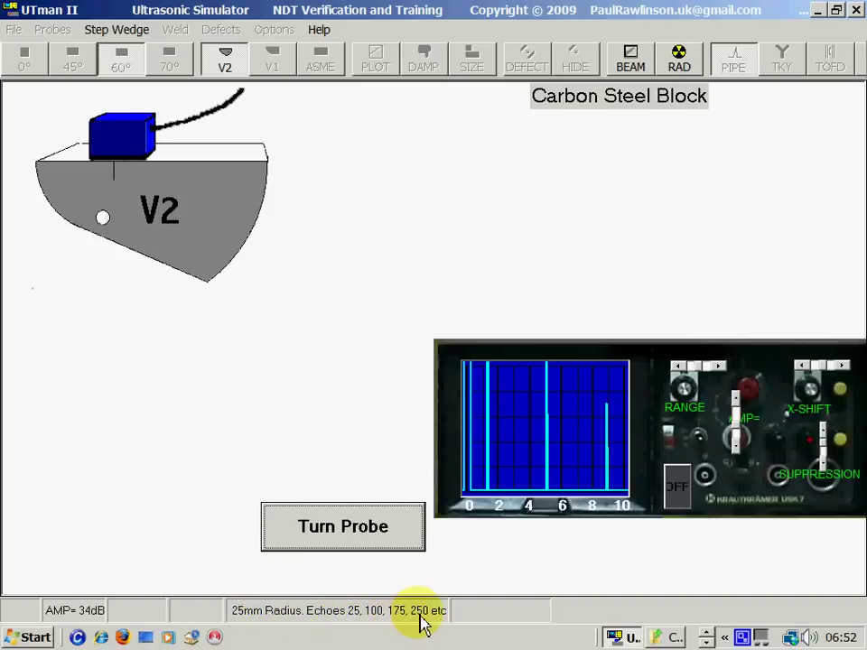
pyautogui.click(343, 533)
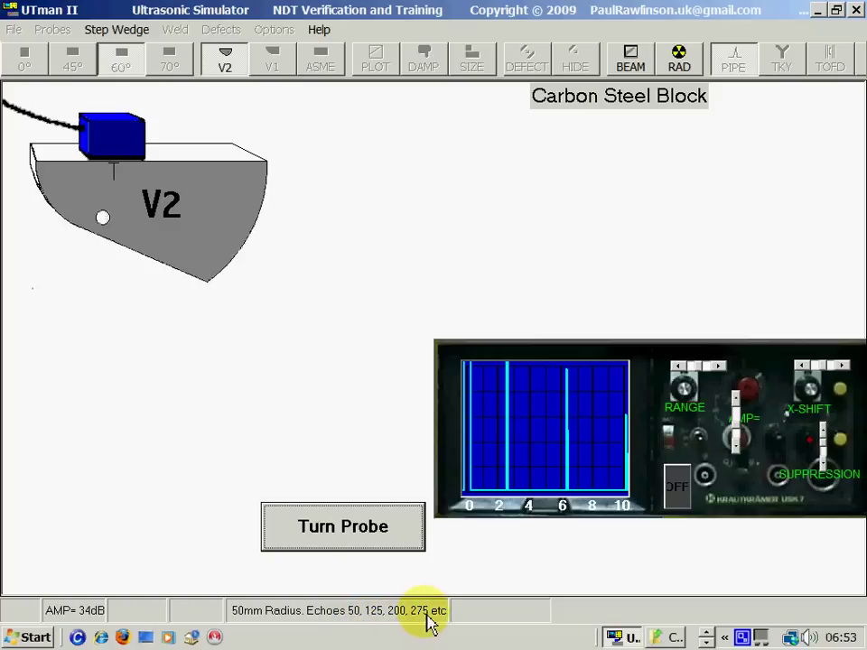
pyautogui.click(351, 543)
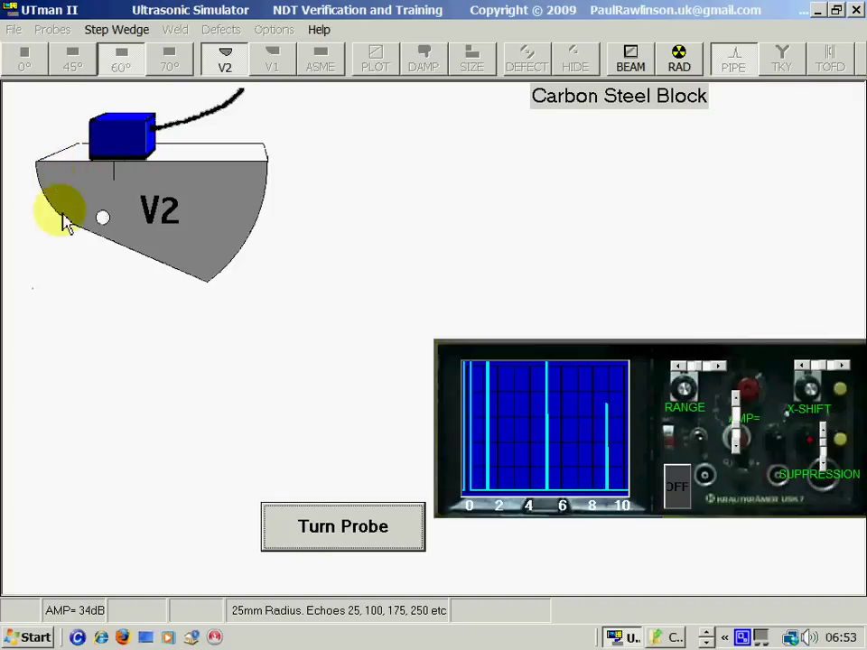
# Set the range to 100.0 mm and X-shift the trace, checking the 50 mm and 25 mm radius echoes
pyautogui.click(712, 367)
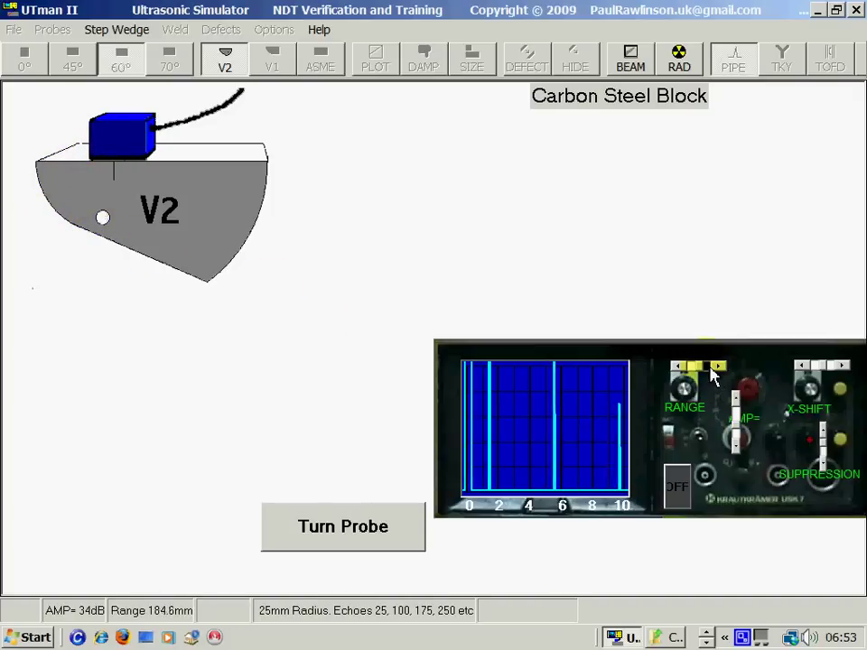
pyautogui.click(712, 369)
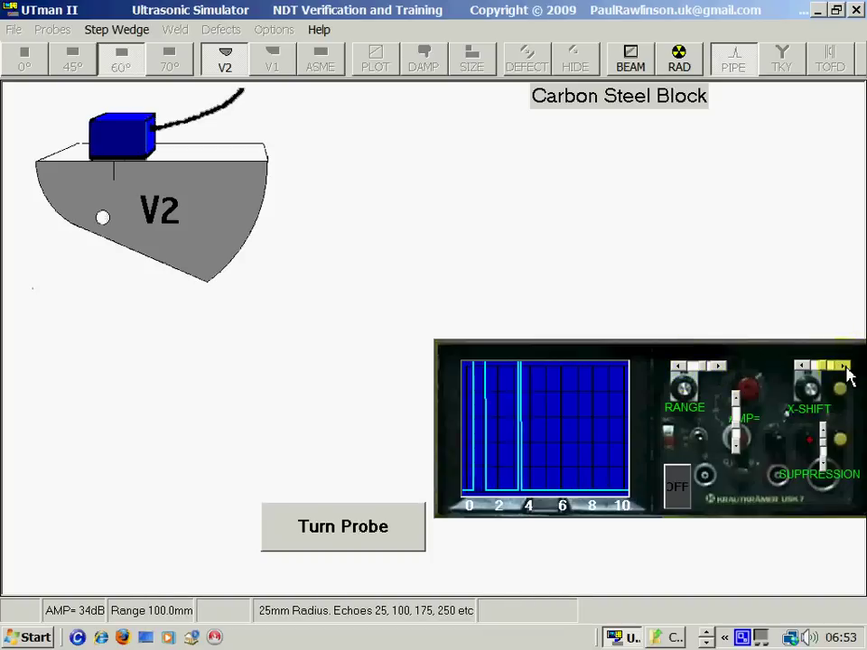
pyautogui.click(806, 378)
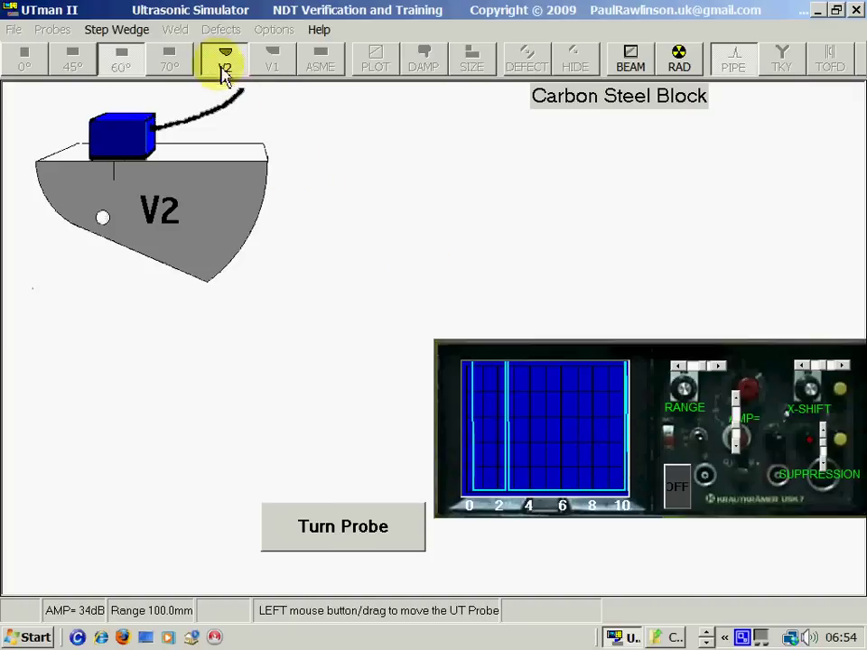
pyautogui.click(364, 539)
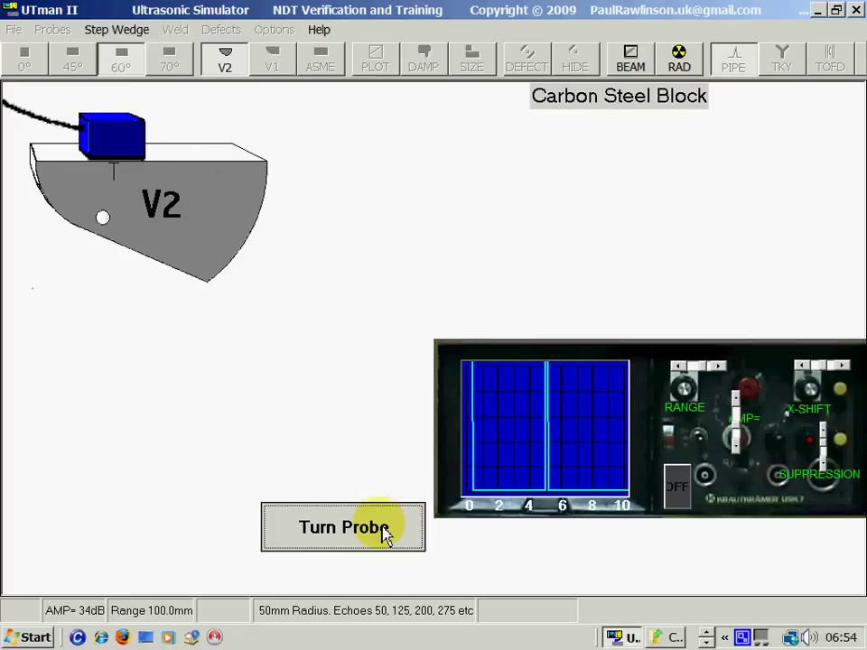
pyautogui.click(387, 532)
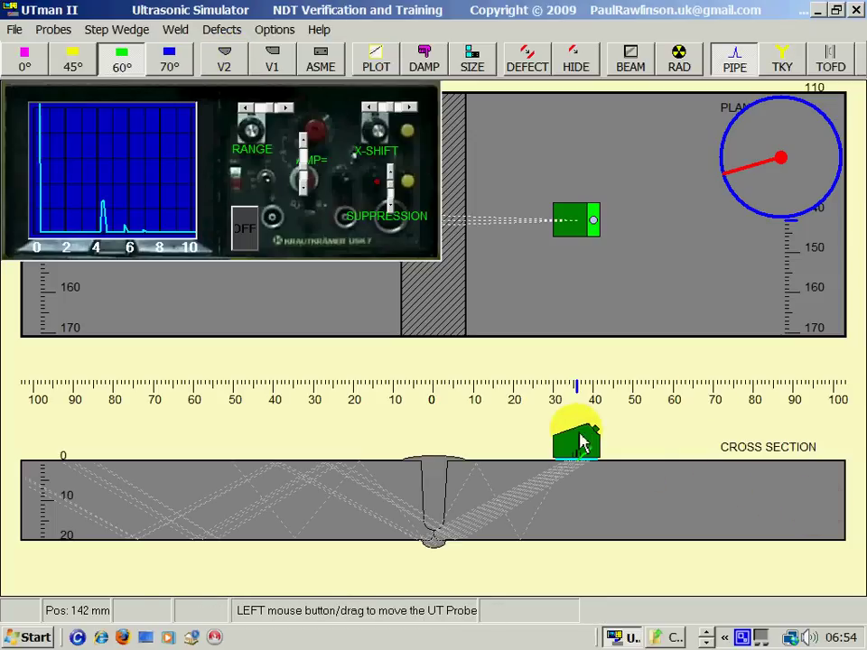
# Scan the probe along the weld plate and raise the gain to 43 dB
pyautogui.moveTo(575, 432)
pyautogui.mouseDown()
pyautogui.moveTo(614, 448)
pyautogui.moveTo(552, 444)
pyautogui.moveTo(611, 449)
pyautogui.moveTo(543, 456)
pyautogui.moveTo(608, 460)
pyautogui.moveTo(541, 466)
pyautogui.moveTo(595, 469)
pyautogui.moveTo(552, 468)
pyautogui.moveTo(584, 471)
pyautogui.moveTo(564, 471)
pyautogui.mouseUp()
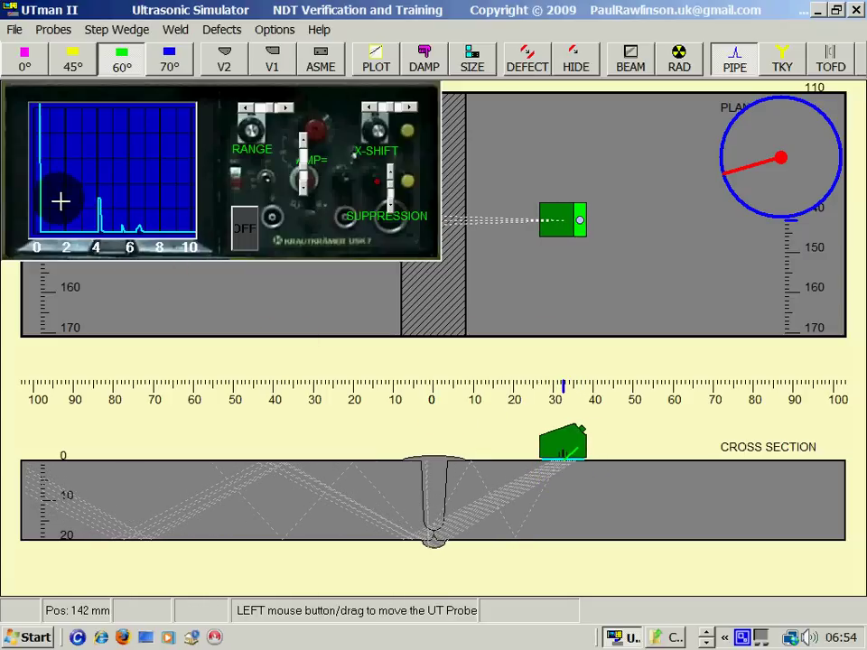
pyautogui.click(306, 149)
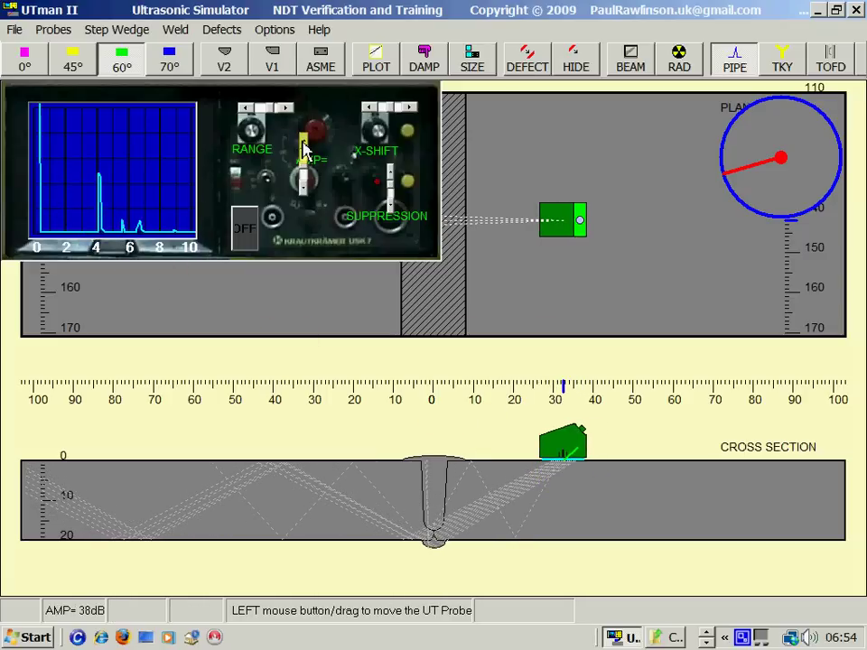
pyautogui.click(305, 149)
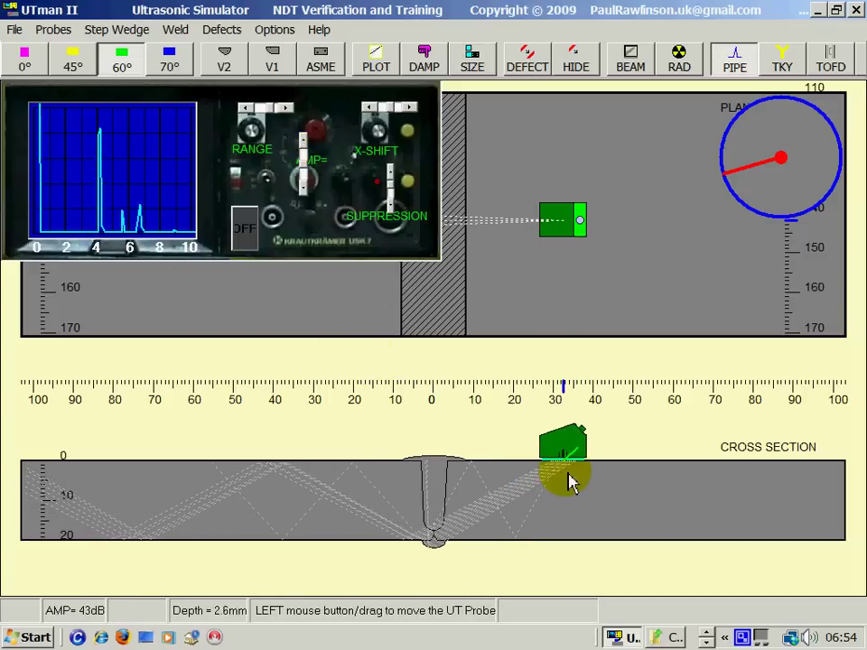